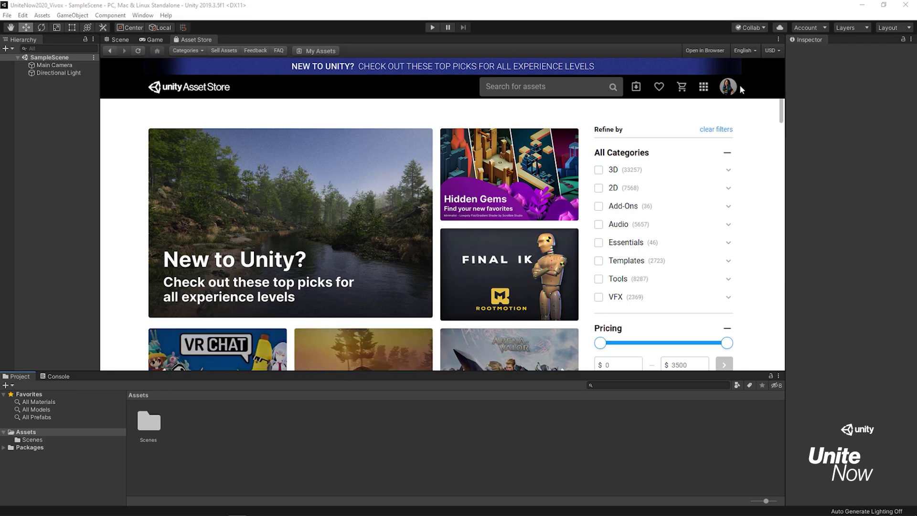
- Rerun the recent 'vivox' Asset Store search and download the free Vivox Voice And Text Chat package
click(566, 91)
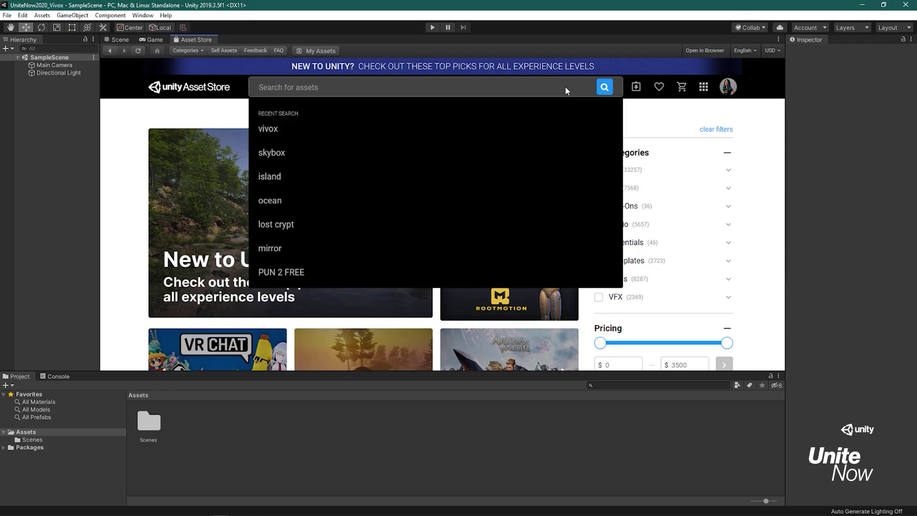
click(267, 128)
click(221, 186)
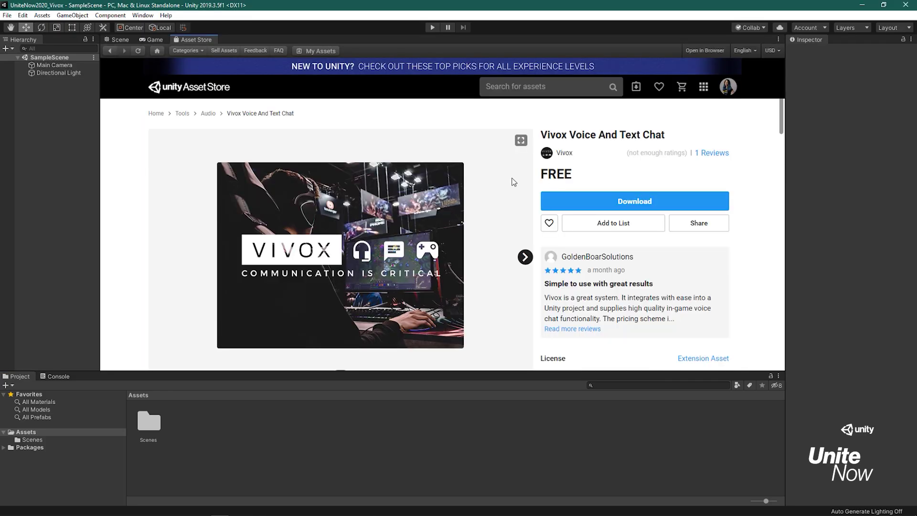
scroll(476, 158, down, 1)
click(554, 172)
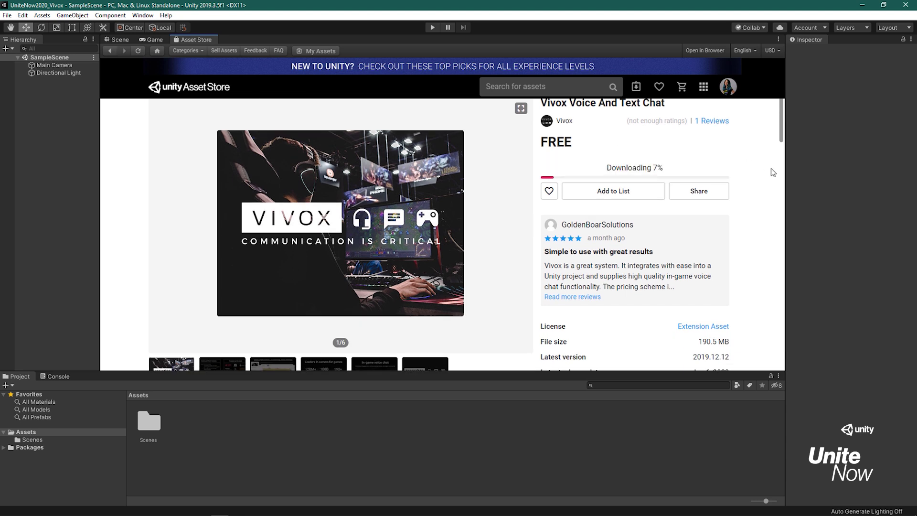
scroll(773, 172, up, 1)
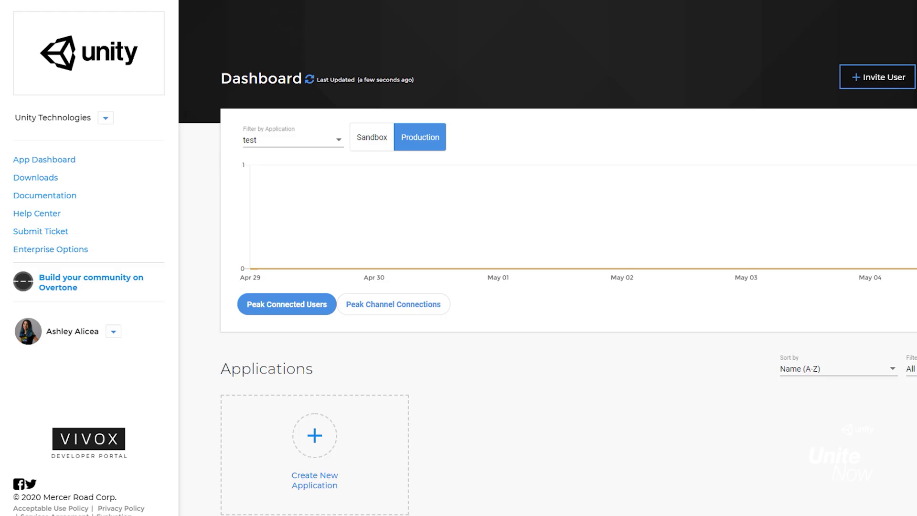
- Start a new application named UniteNow2020Test with the Action and Adventure genres
click(330, 452)
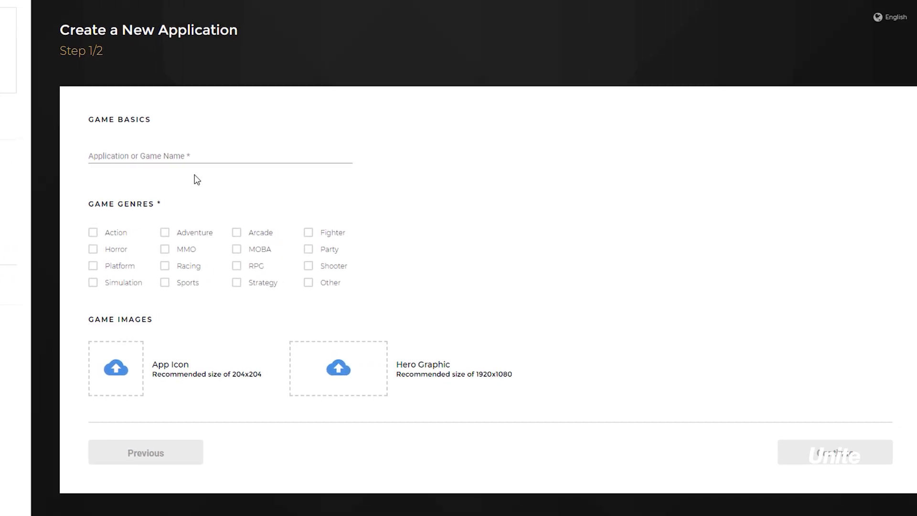
click(126, 157)
text(UniteNow2020Test)
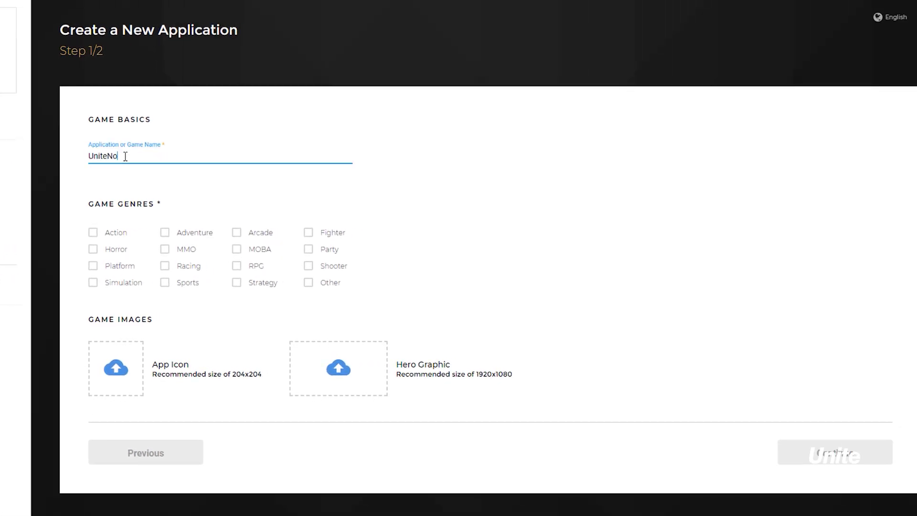
click(94, 234)
click(164, 233)
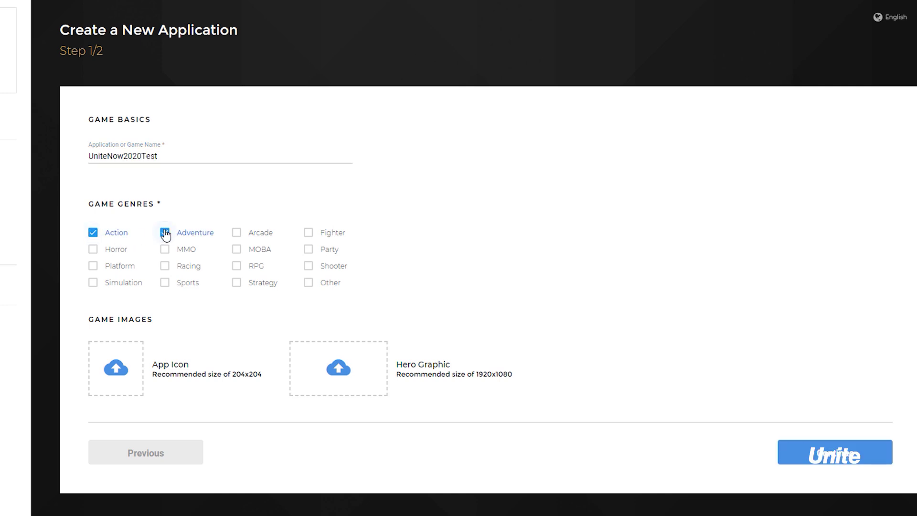
click(835, 451)
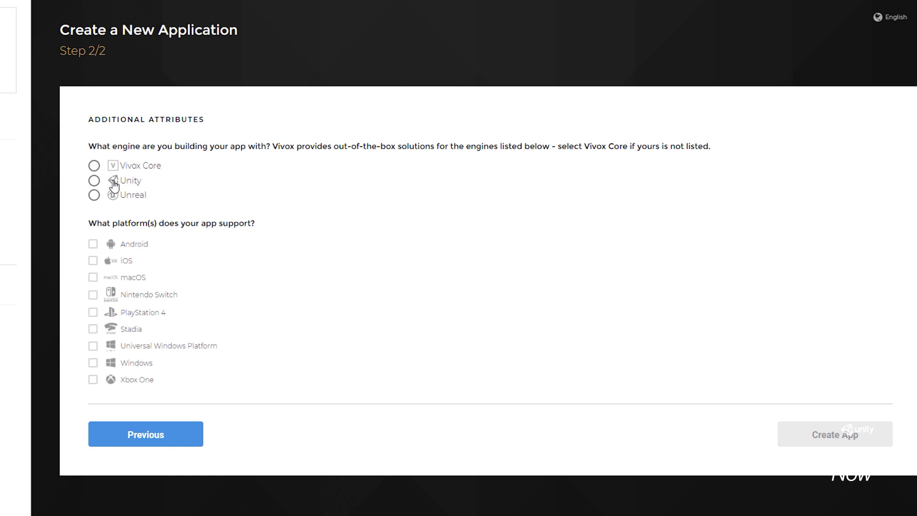
- Choose Unity as the engine and tick all nine platforms, Android through Xbox One
click(94, 181)
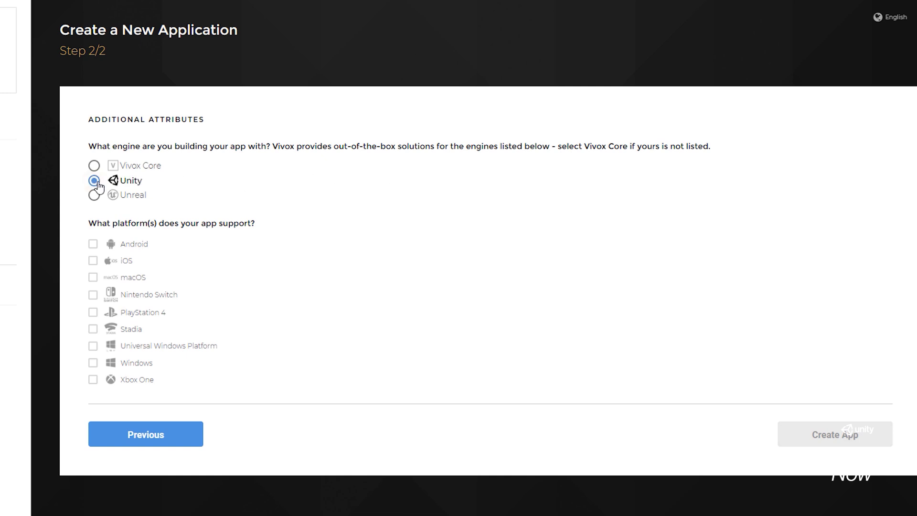
click(92, 244)
click(93, 262)
click(93, 278)
click(93, 295)
click(92, 312)
click(93, 329)
click(93, 346)
click(93, 363)
click(93, 379)
- Create the app and scroll down to its sandbox API details
click(814, 437)
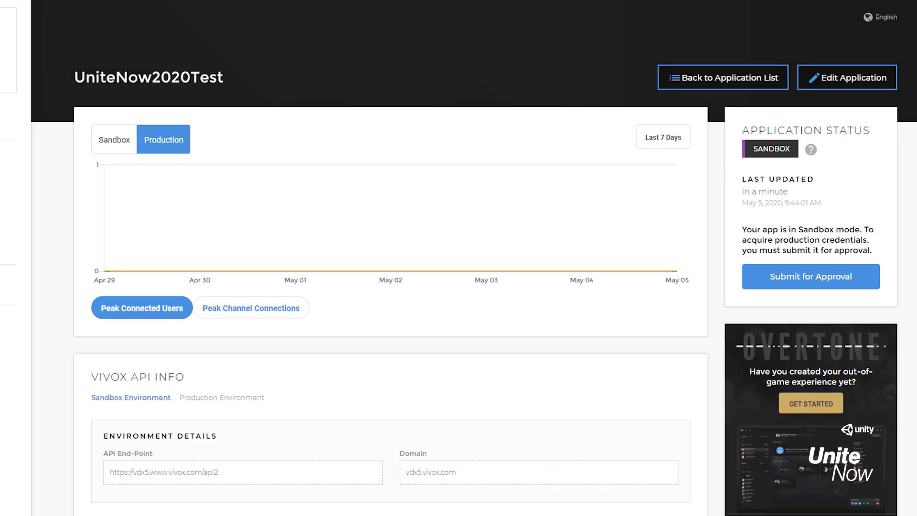
scroll(689, 363, down, 4)
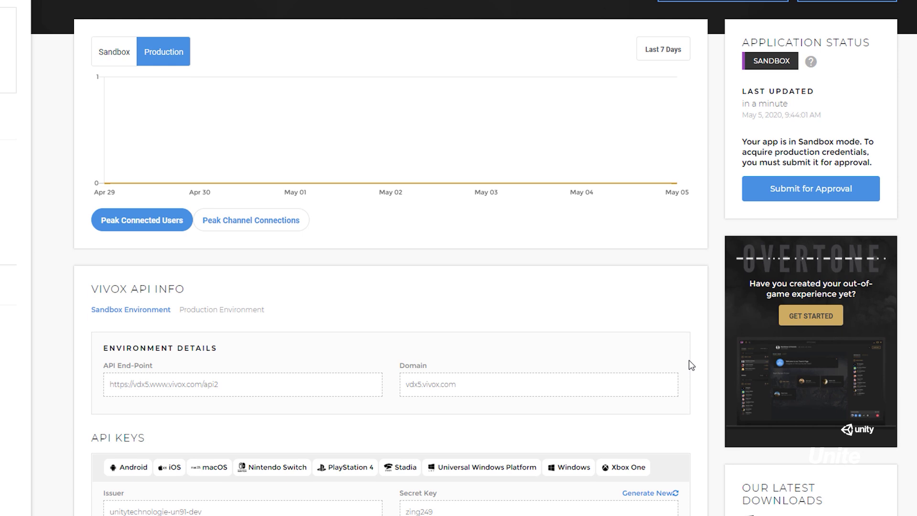
scroll(693, 367, down, 2)
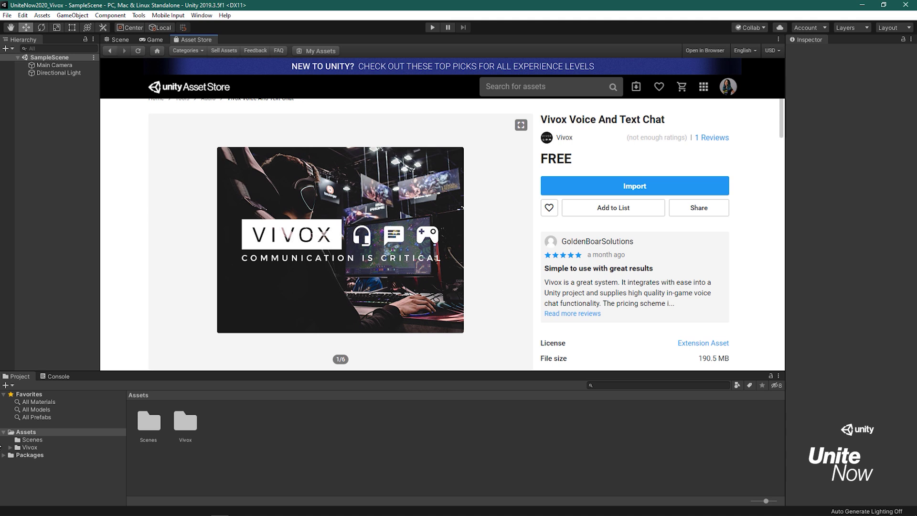
- Browse into Vivox > Samples > TanksUnityGameSample in the Project window
double_click(191, 425)
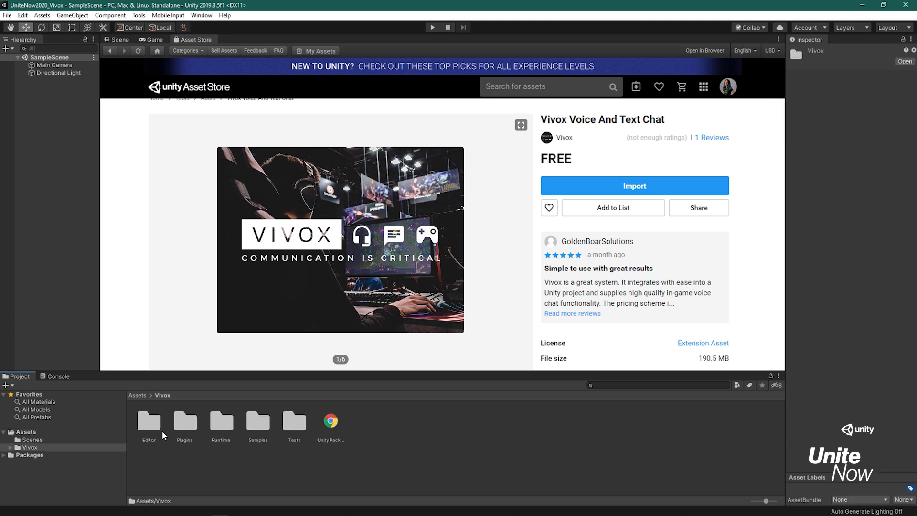
double_click(260, 432)
click(149, 428)
double_click(149, 429)
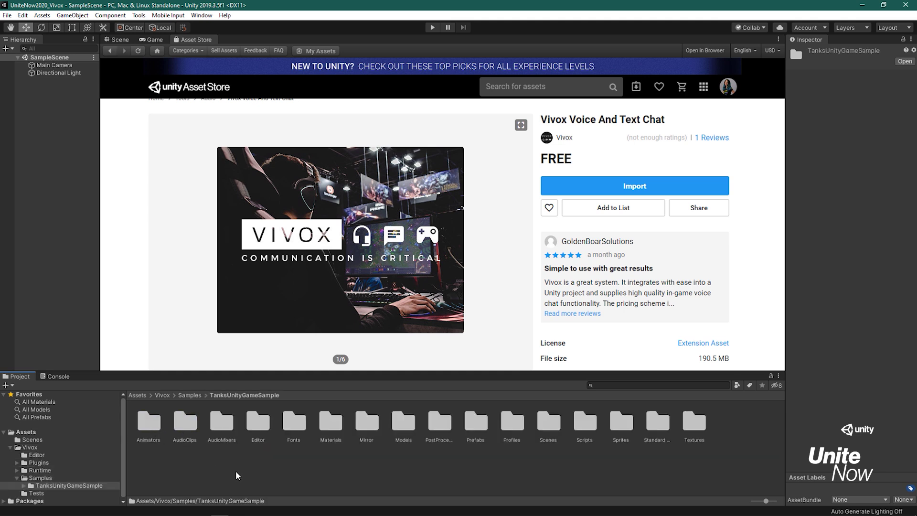
- Open the sample's MainScene from Scenes and select VivoxVoiceManager in the Hierarchy
click(24, 485)
scroll(76, 449, down, 5)
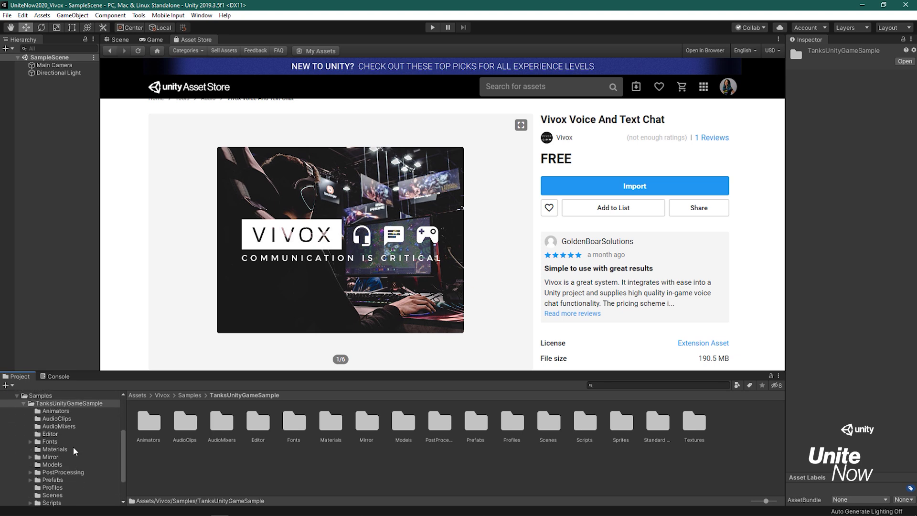
click(52, 461)
double_click(189, 424)
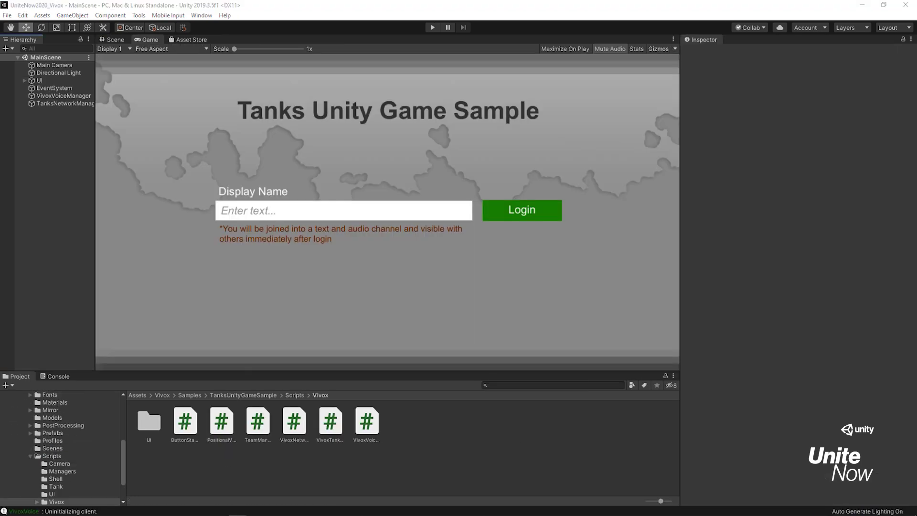
click(79, 96)
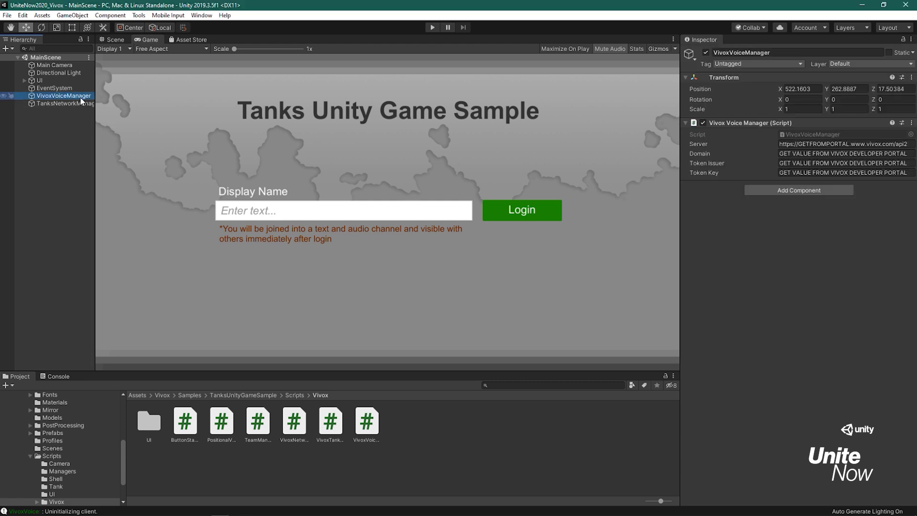
- Set the VivoxVoiceManager Server to vdx5 and the Domain to vdx5.vivox.com
click(847, 145)
click(847, 144)
double_click(833, 144)
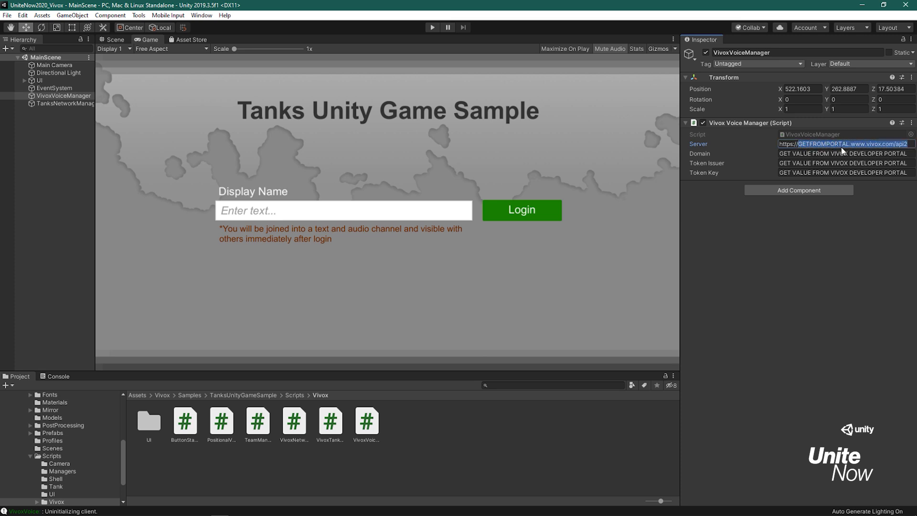
text(vdx5)
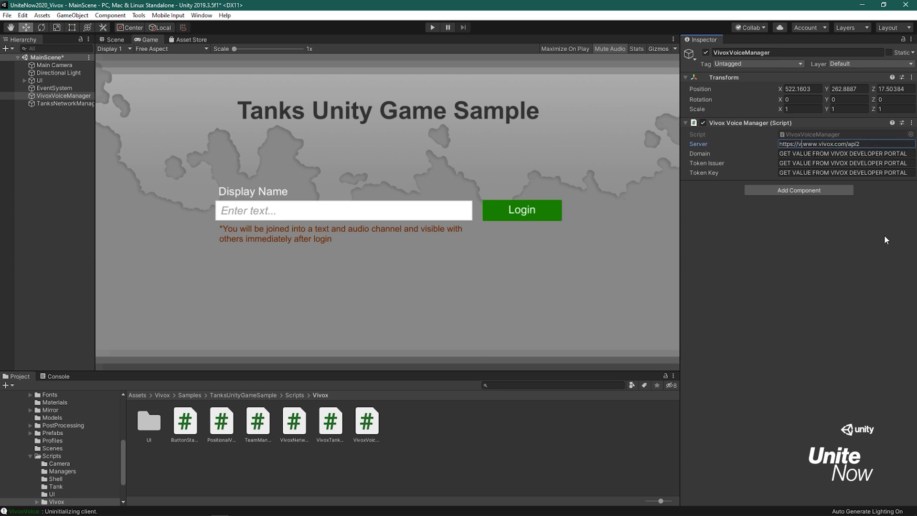
click(835, 154)
text(vdx5.vivox.com)
- Enter the portal's token issuer and token key, then bring up Build Settings
click(845, 163)
click(876, 173)
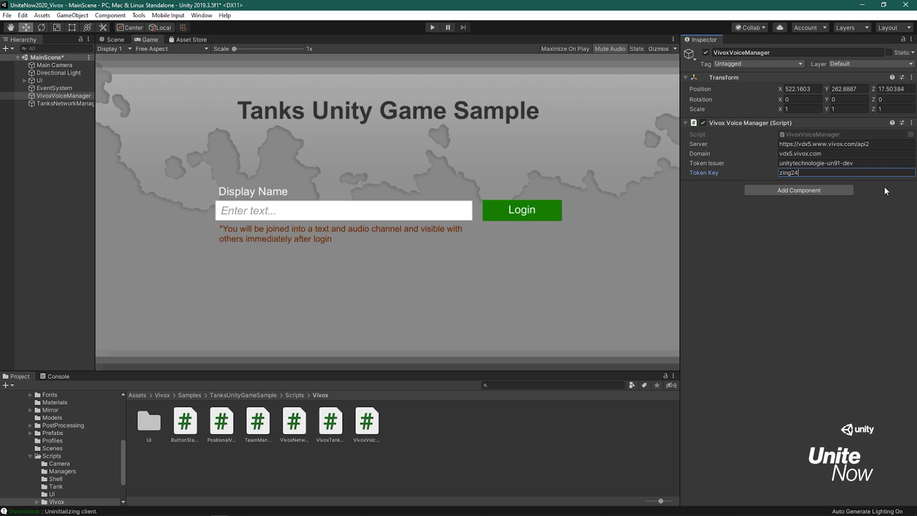
click(833, 212)
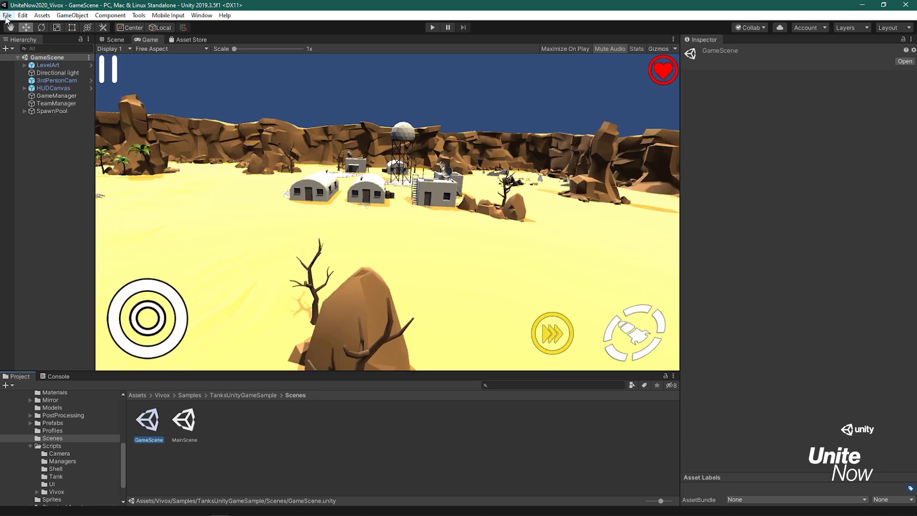
click(7, 15)
click(39, 109)
- Add GameScene to the build, then log in and send a Hello message to the lobby chat
click(442, 148)
click(485, 47)
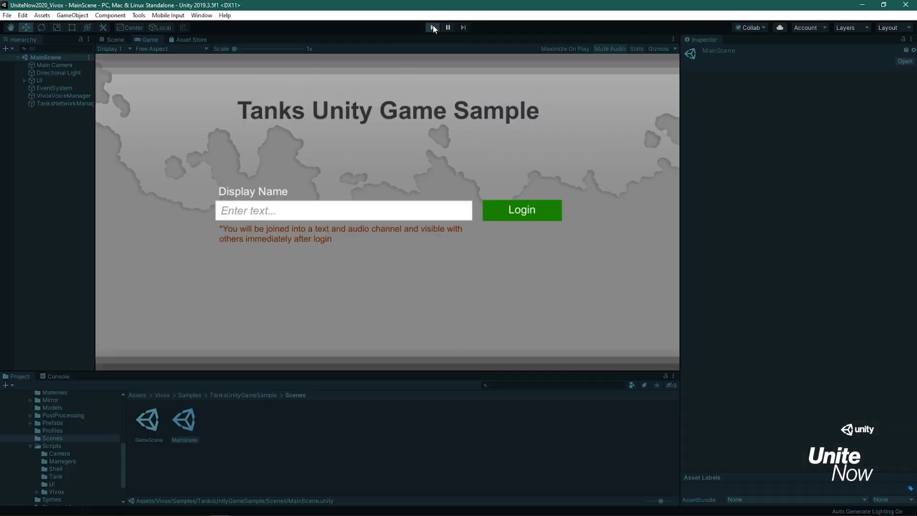
click(545, 209)
click(420, 348)
text(Hello)
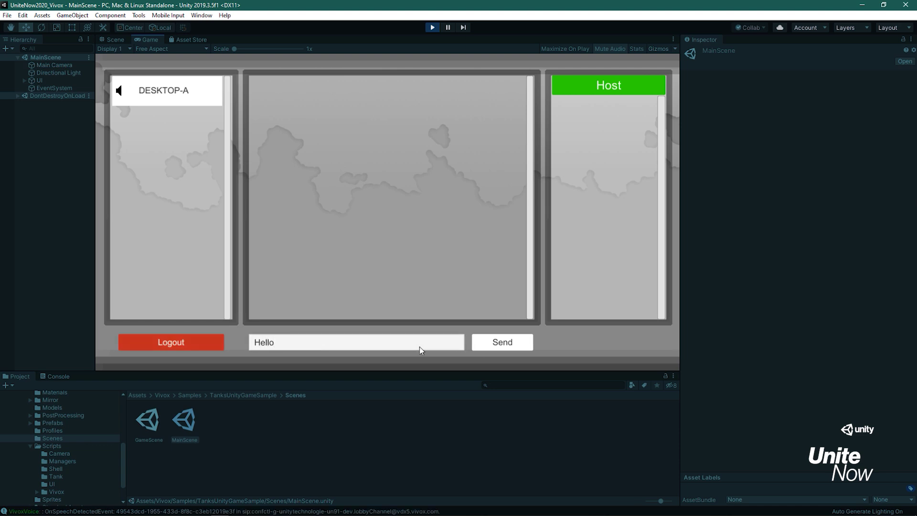
key(Return)
- Host a match and drive the tank around the desert map with W, D and A
click(608, 86)
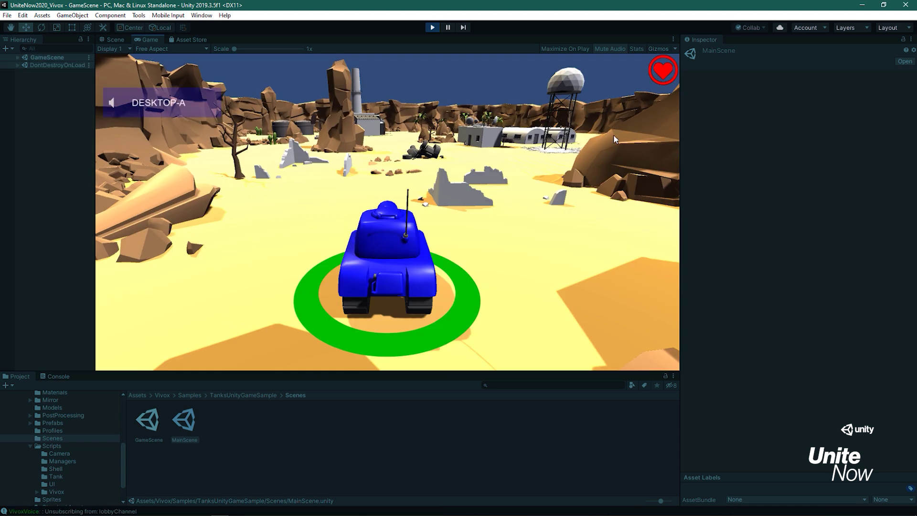
key(w)
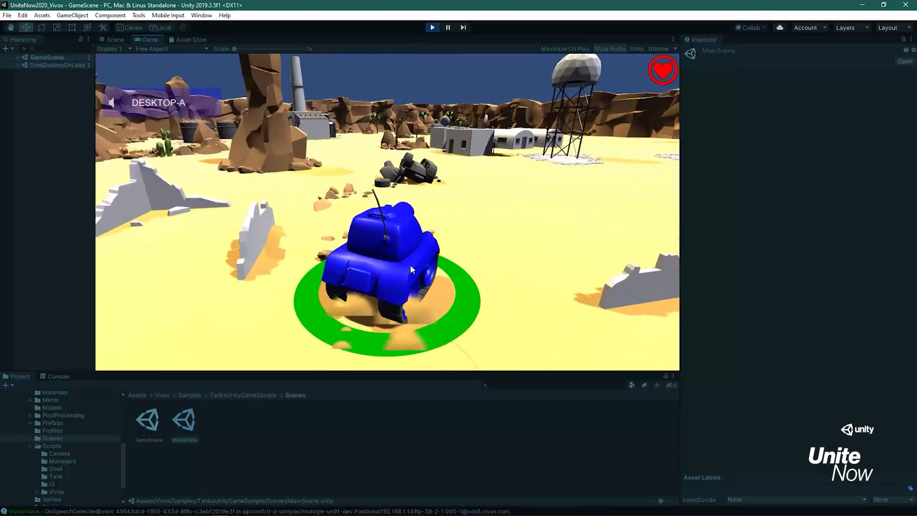
key(d)
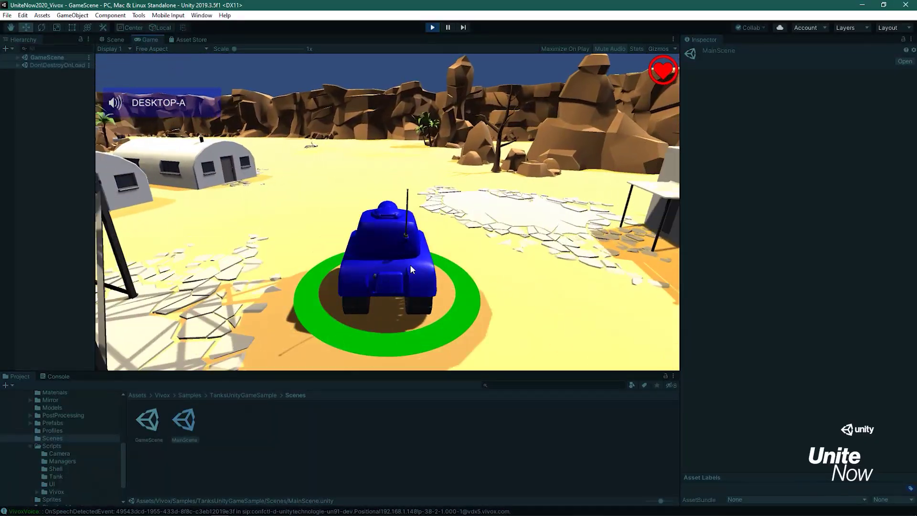
key(a)
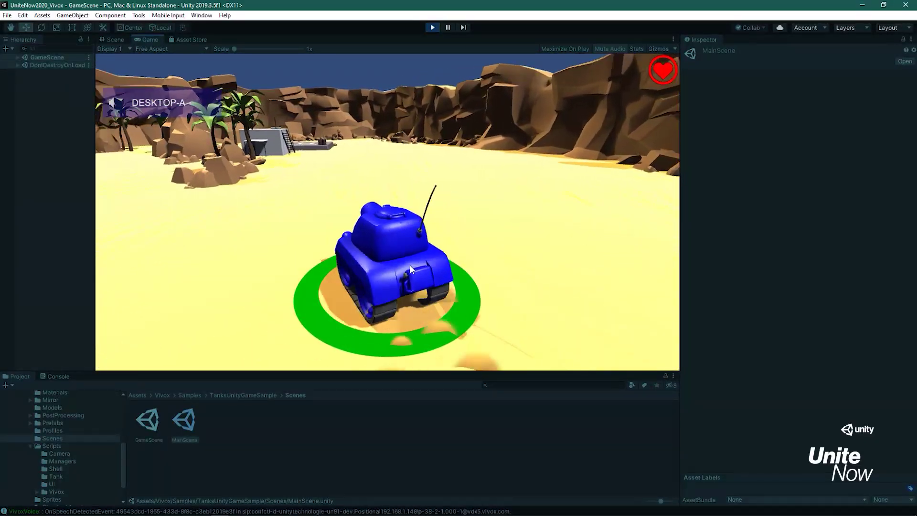
key(a)
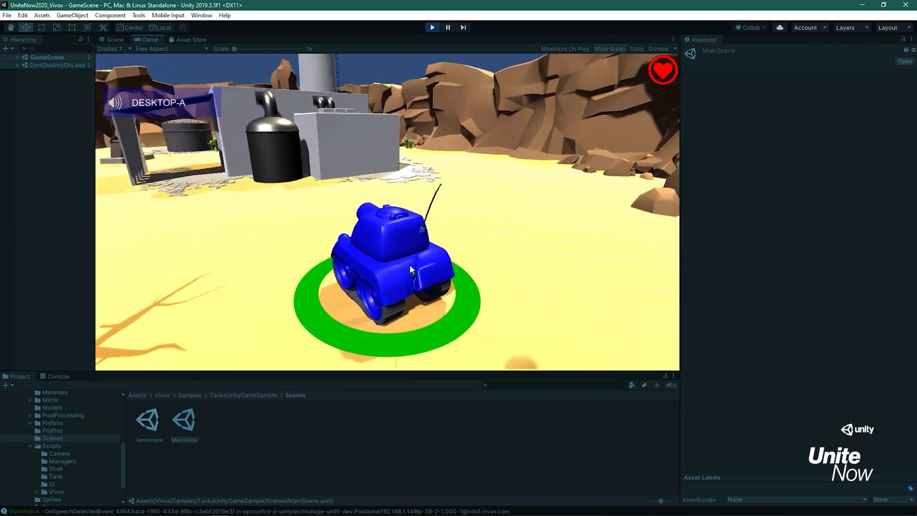
key(a)
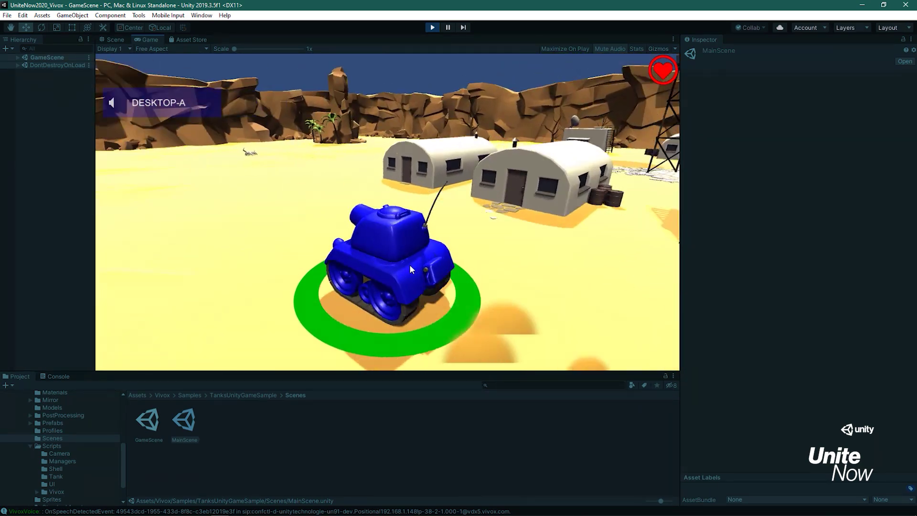
key(a)
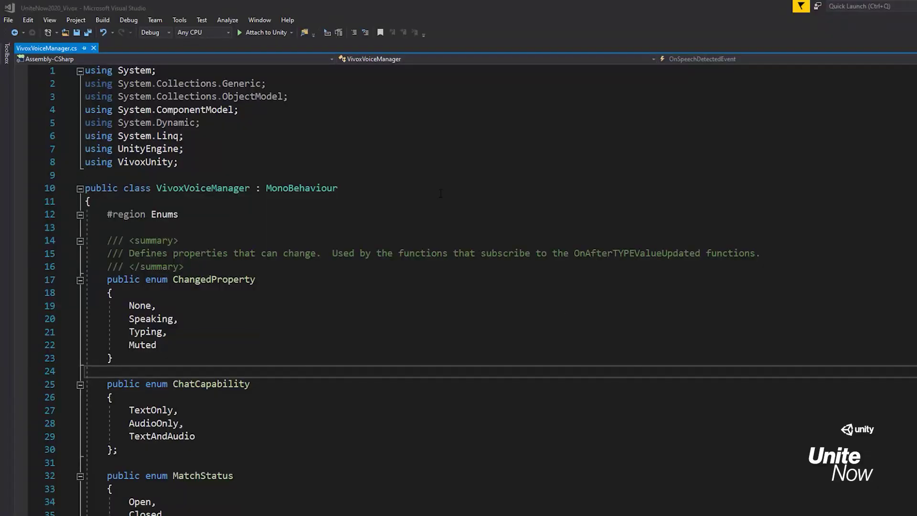
- Scroll through VivoxVoiceManager.cs past the login and text-messaging code down to DisconnectAllChannels
scroll(440, 193, down, 1)
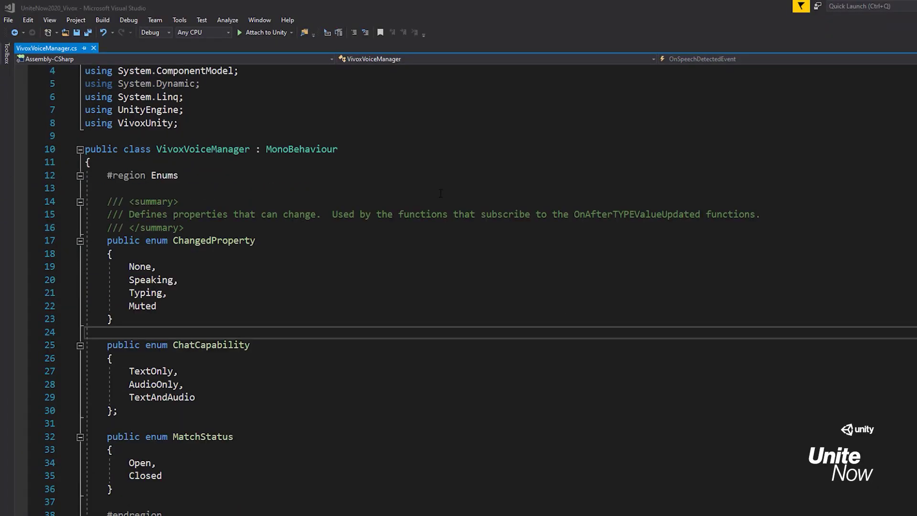
scroll(440, 193, down, 4)
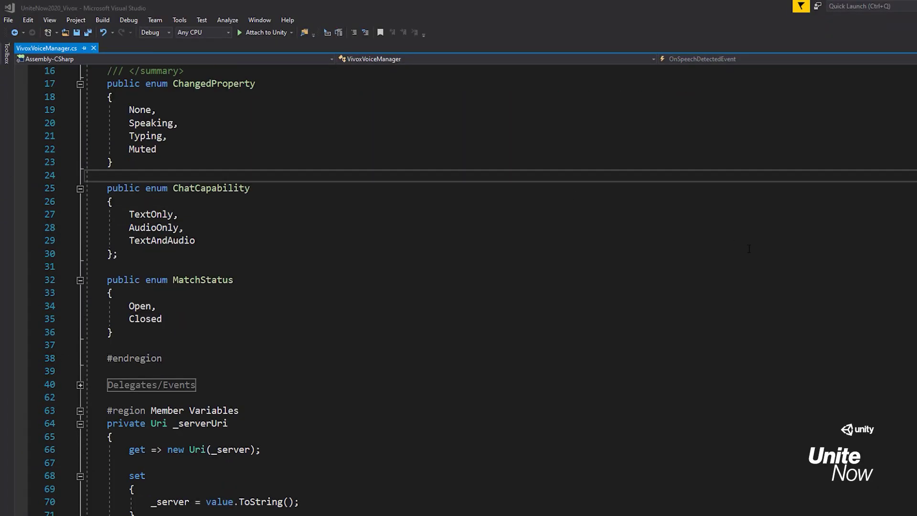
scroll(748, 249, down, 10)
scroll(749, 249, down, 9)
scroll(749, 249, down, 8)
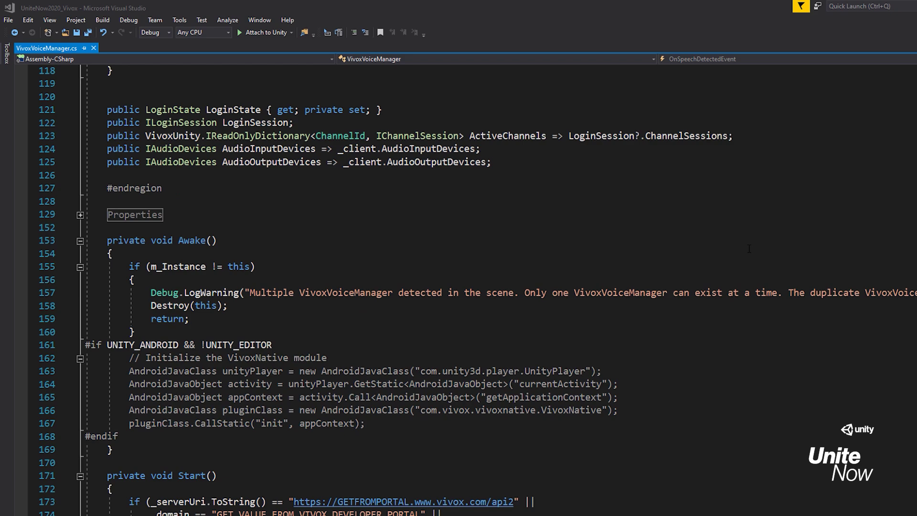
scroll(749, 249, down, 9)
scroll(749, 248, down, 20)
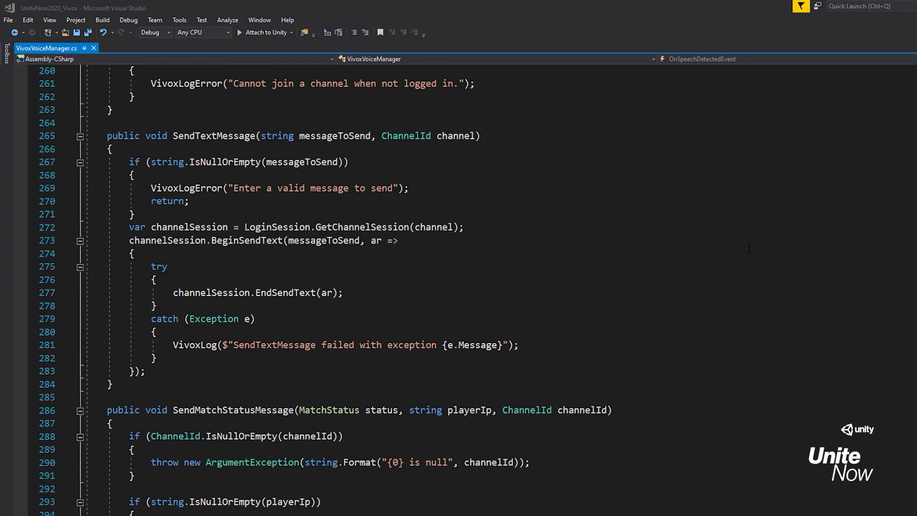
scroll(749, 249, down, 4)
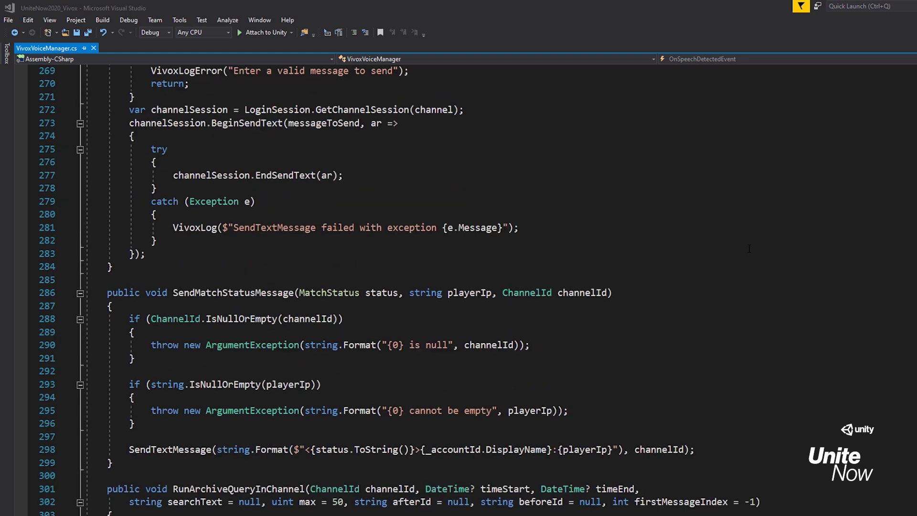
scroll(748, 249, down, 5)
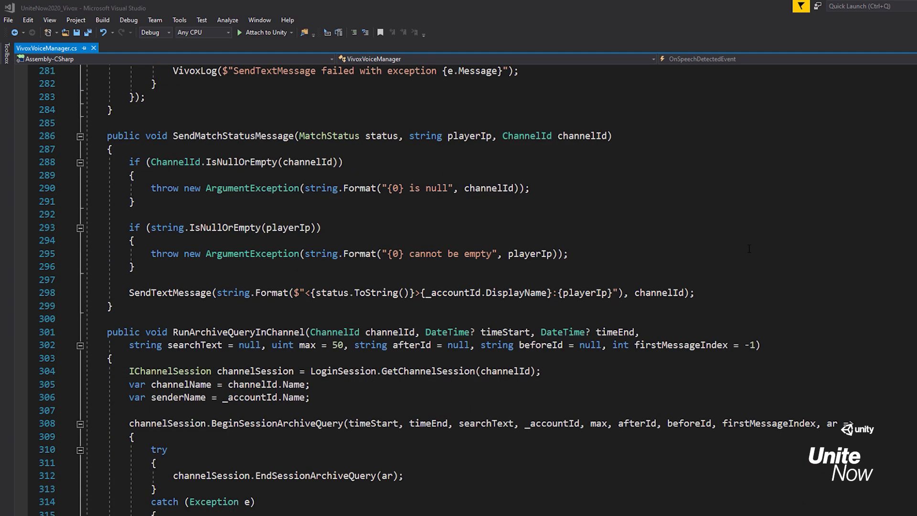
scroll(749, 249, down, 7)
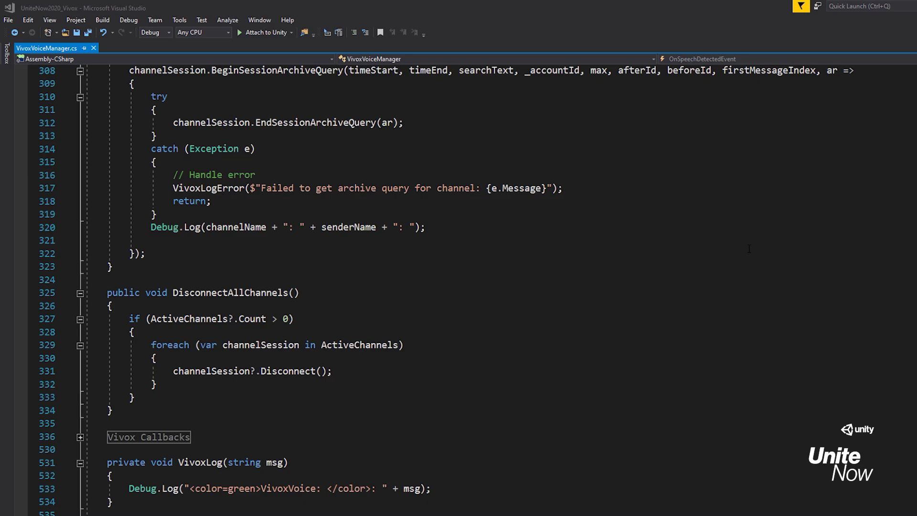
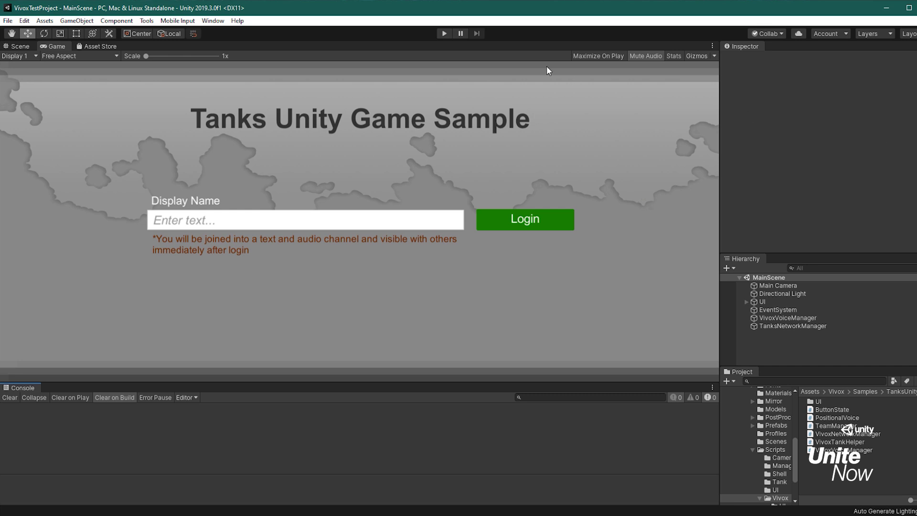
- Run the Tanks sample and log into the lobby under a new display name
click(444, 34)
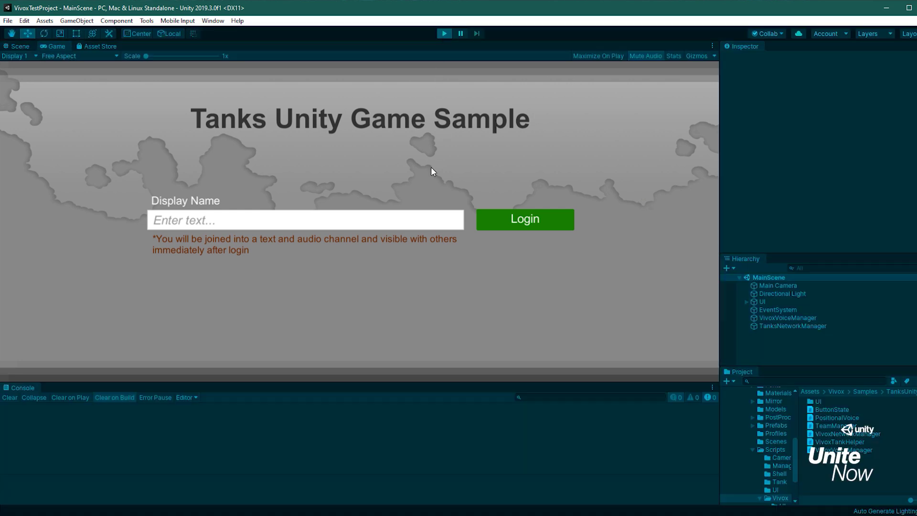
click(366, 221)
text(Ashley)
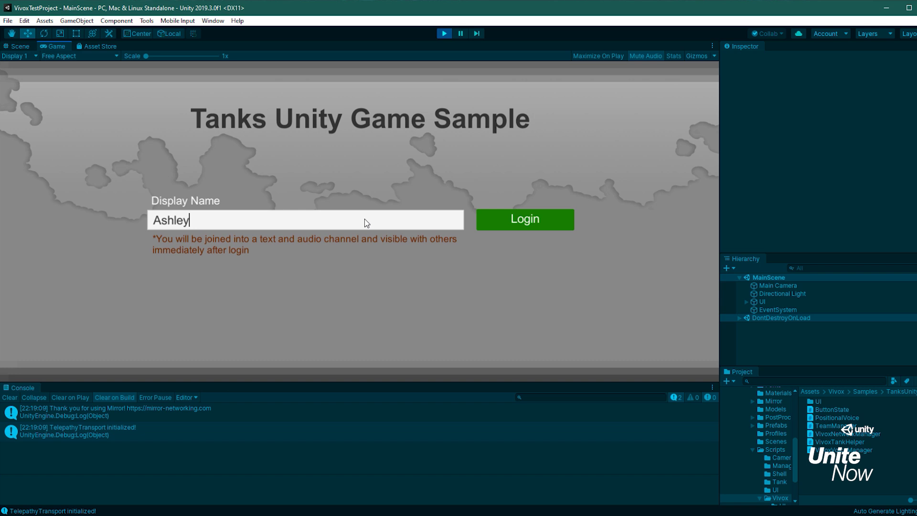
click(494, 226)
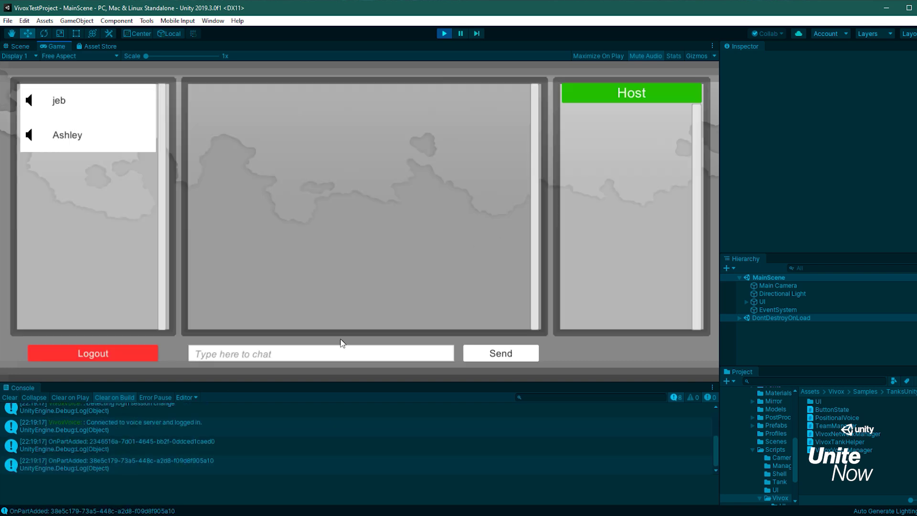
- Mute your own voice and post 'Hi!!' to the lobby chat
click(329, 353)
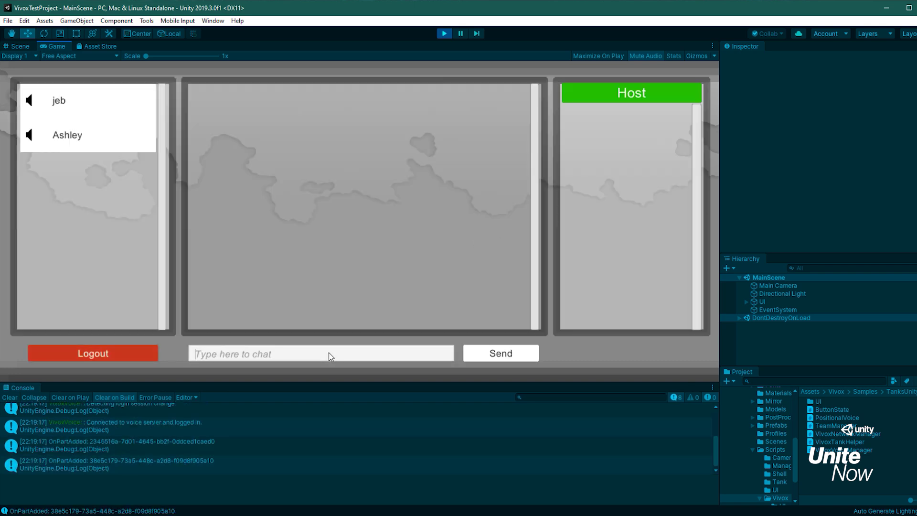
click(33, 139)
click(235, 352)
text(Hi!!)
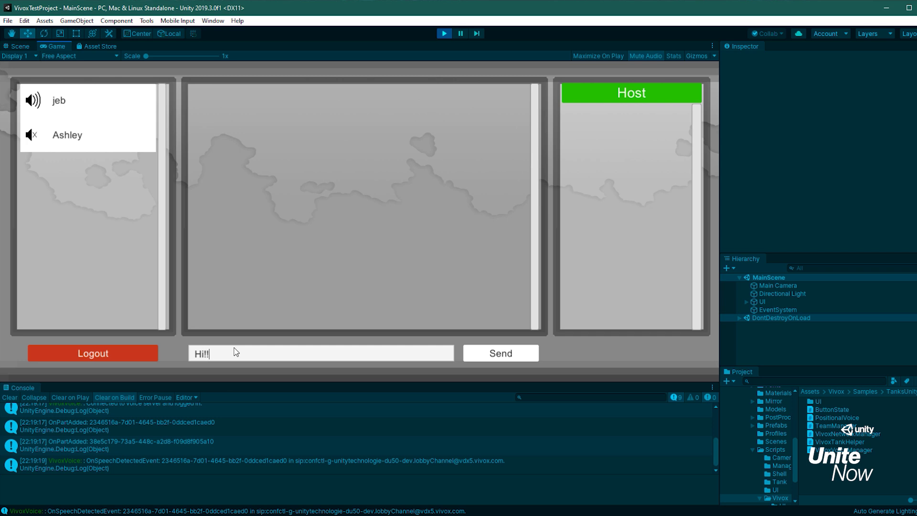
key(Return)
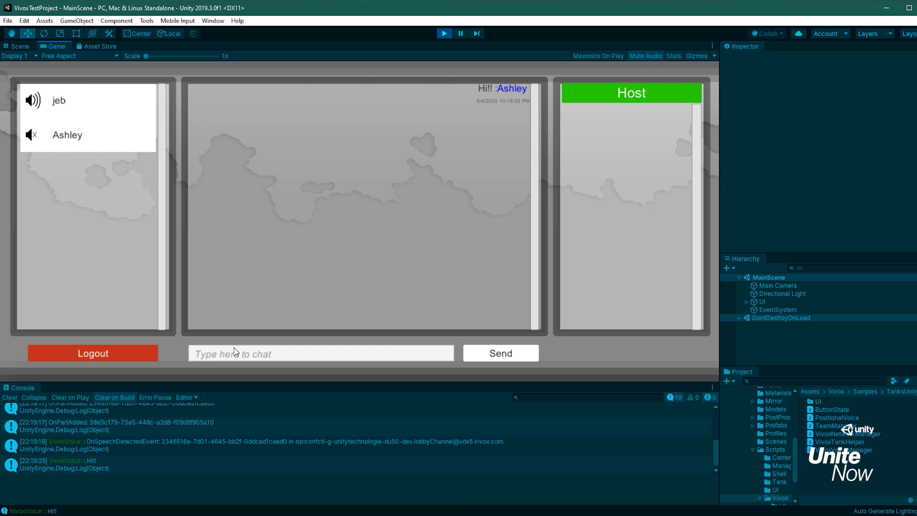
- Send 'lol mute your mic', 'Hi!!', '!!' and 'lol mute your mic' again in lobby chat
text(lol mute your mic)
key(Return)
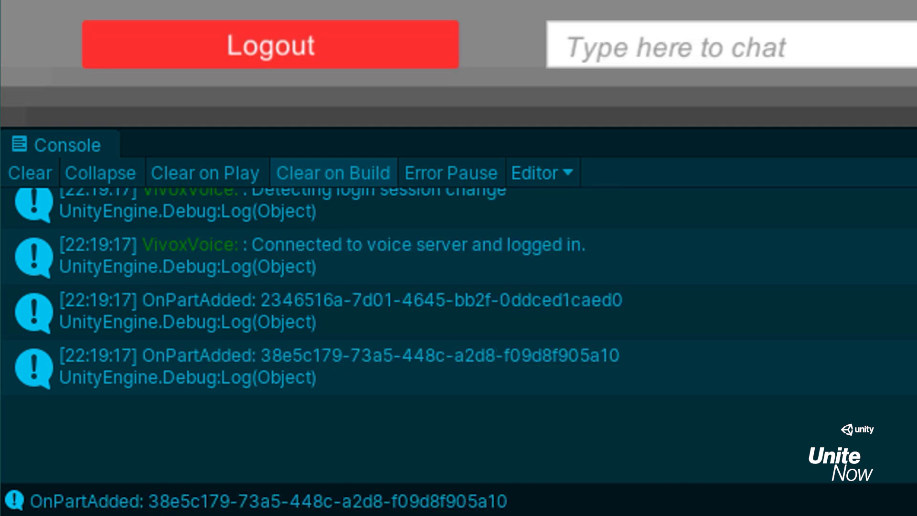
click(566, 48)
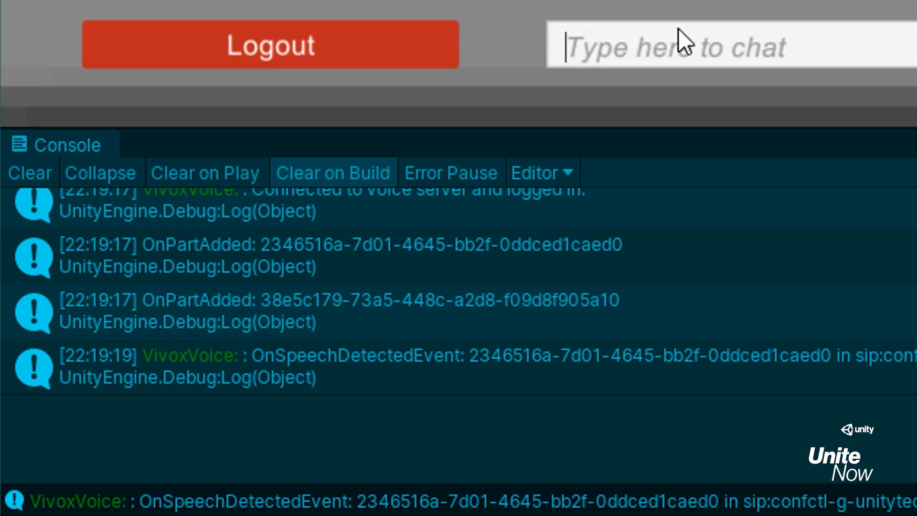
text(Hi!!)
key(Return)
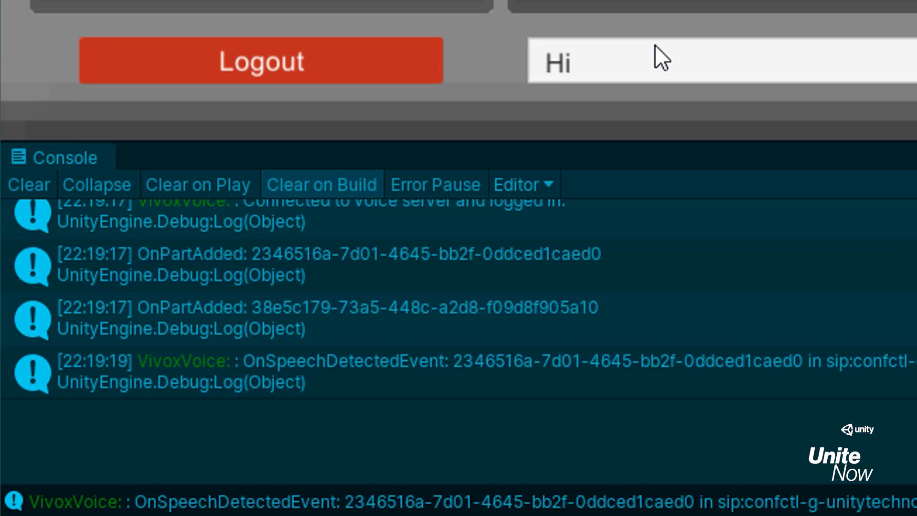
text(!!)
key(Return)
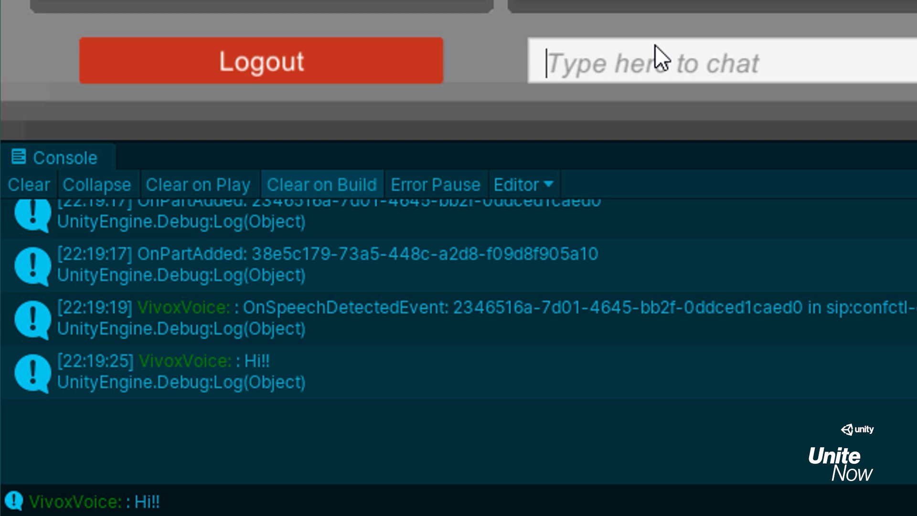
text(lol mut)
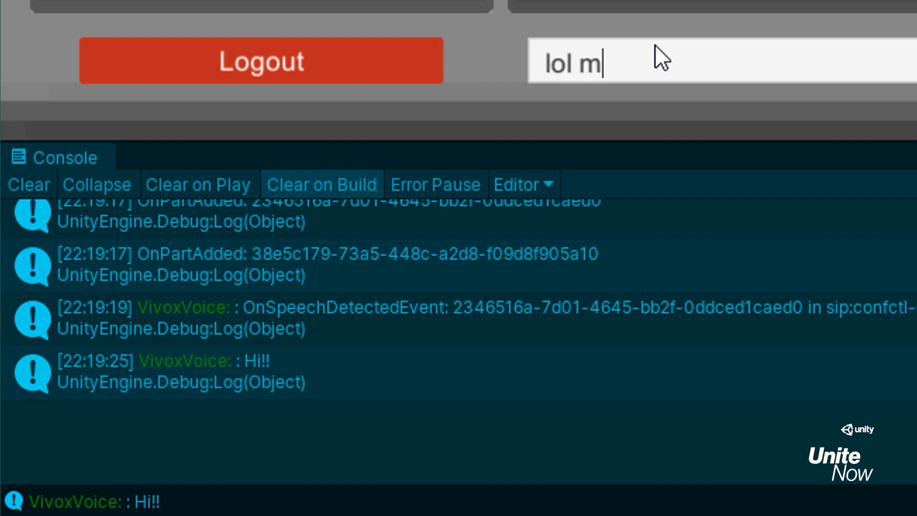
text(e your mic)
key(Return)
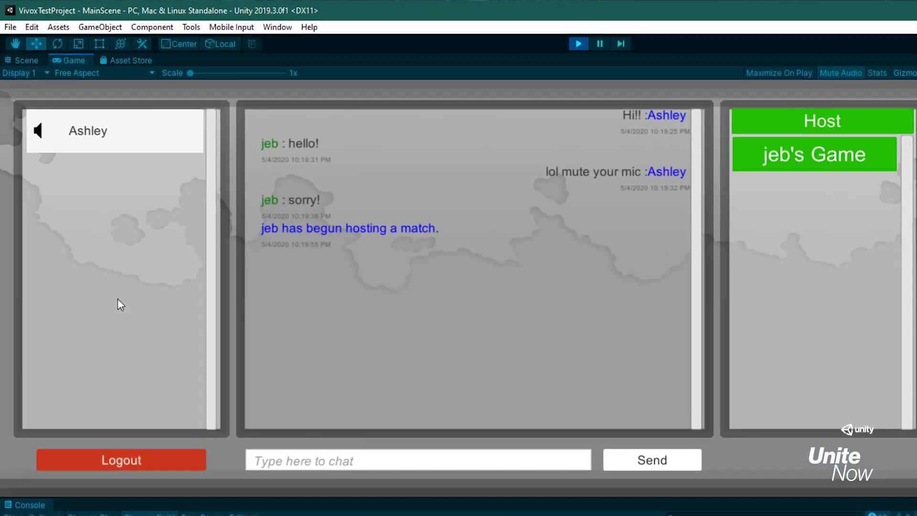
- Join the other player's hosted match listed in the lobby
click(779, 159)
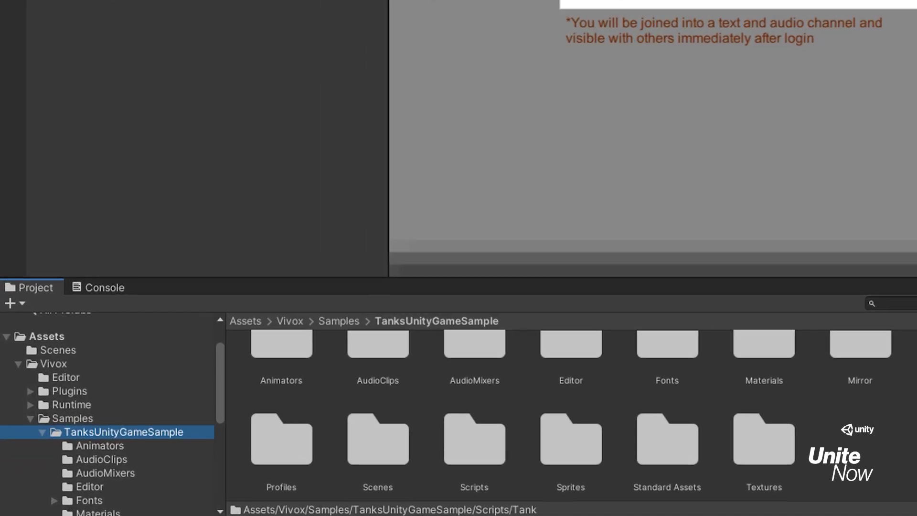
- Select TankSetup in Scripts/Tank, then PositionalVoice in Scripts/Vivox
double_click(463, 437)
double_click(566, 391)
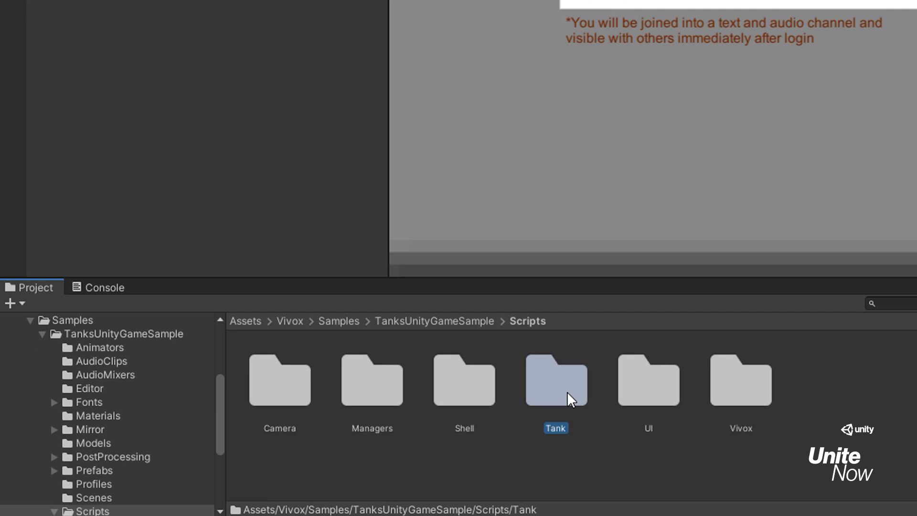
click(477, 394)
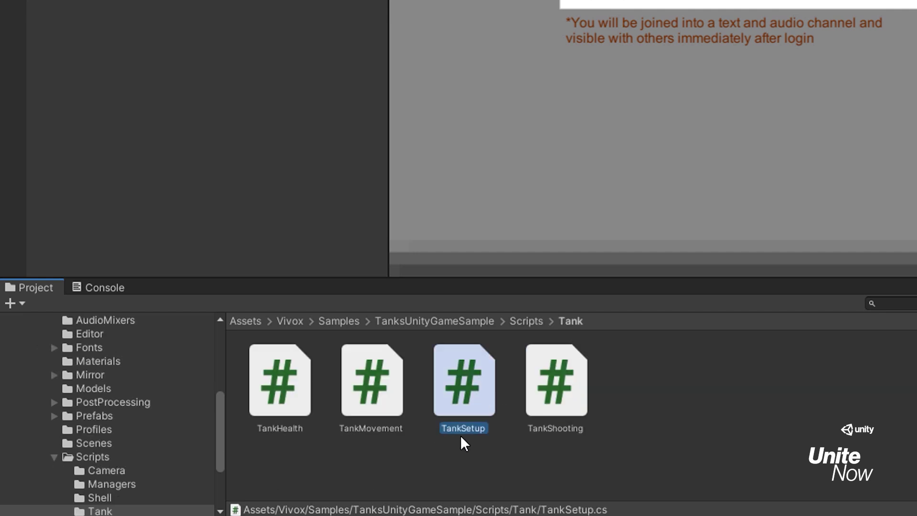
click(529, 321)
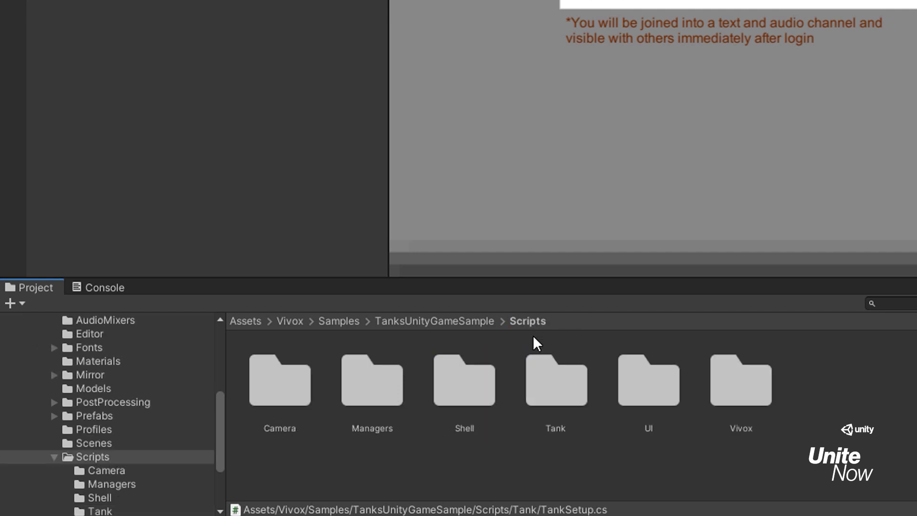
double_click(741, 385)
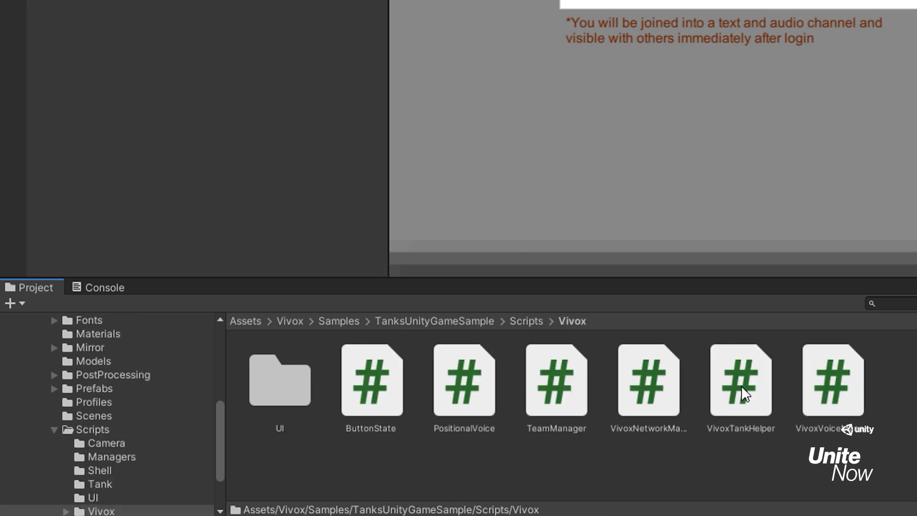
click(485, 403)
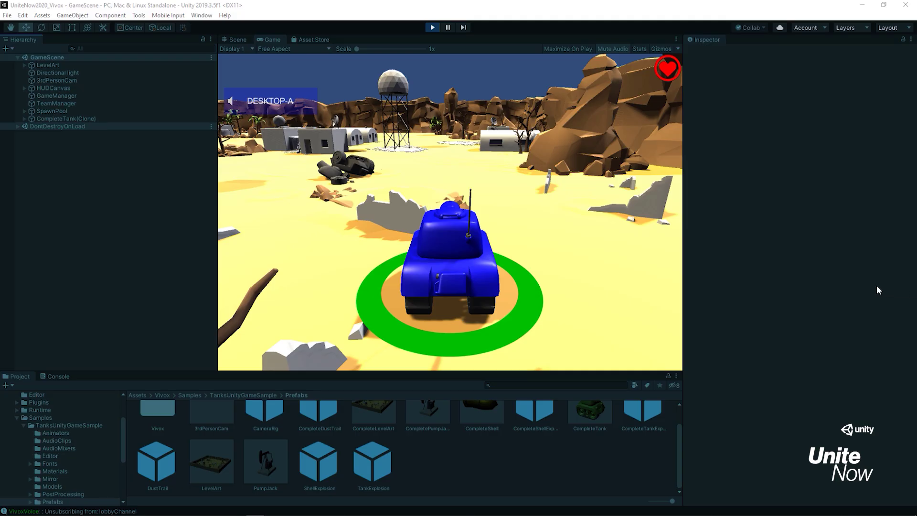
- Check CompleteTank(Clone)'s Tank Setup voice settings (audible 38, conversational 2), then drive the tank
click(122, 120)
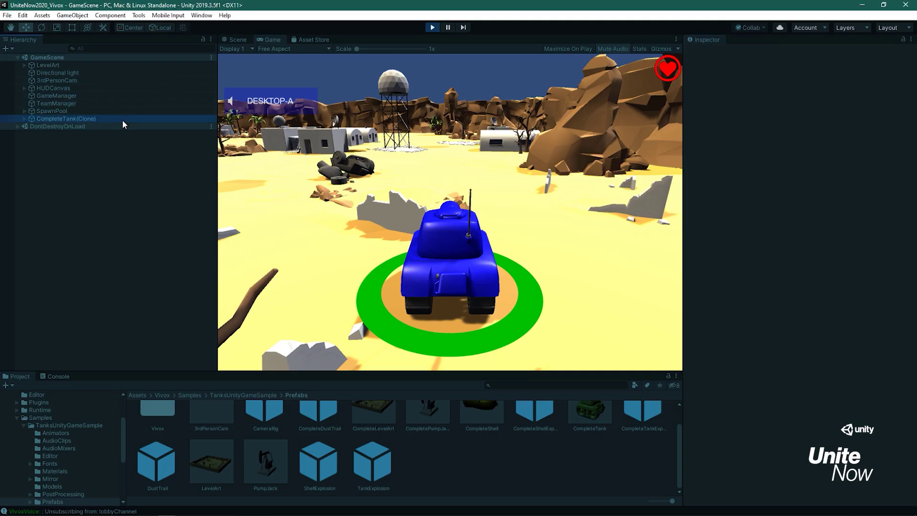
scroll(775, 207, down, 10)
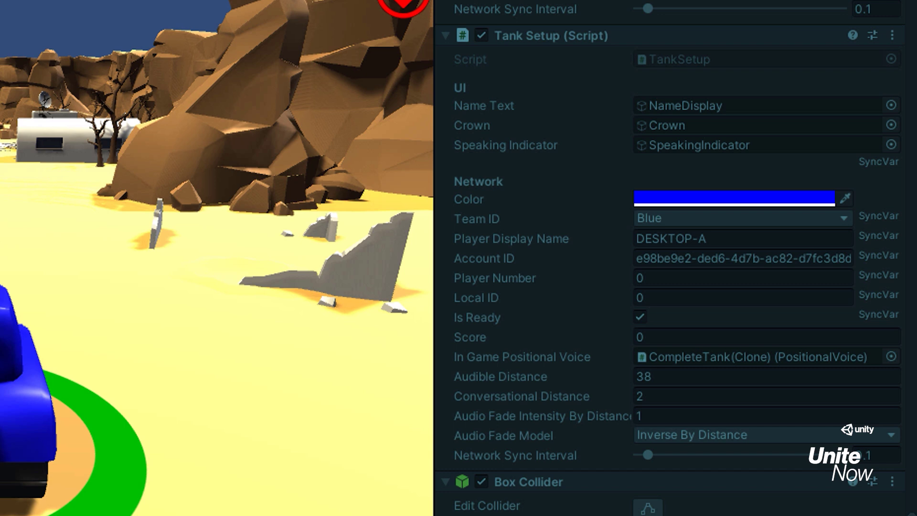
key(a)
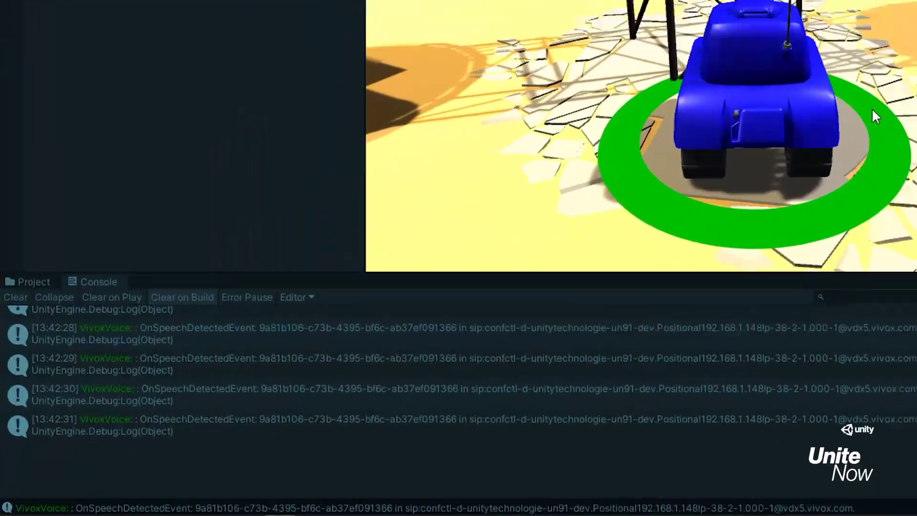